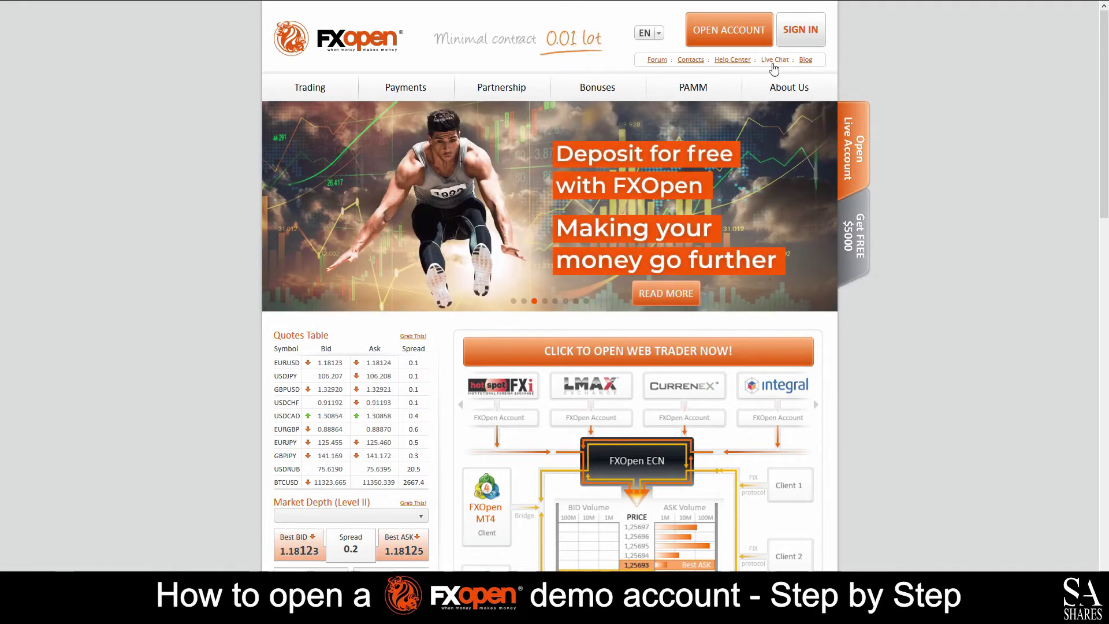
Open the FXOpen website's Live Chat page.
{"action": "left_click", "coordinate": [772, 61]}
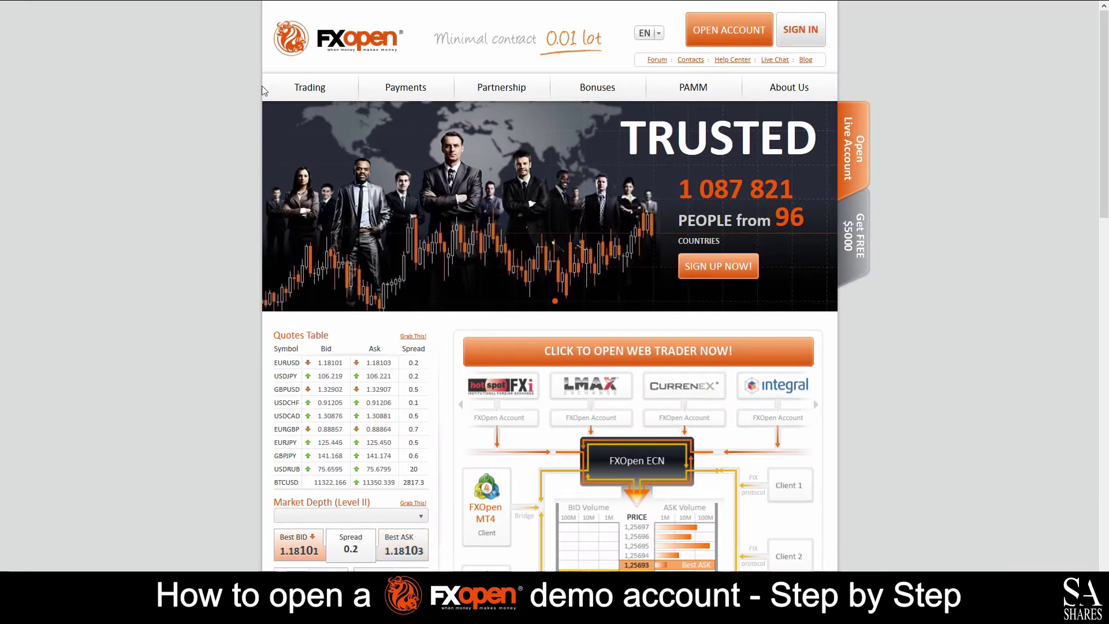
{"action": "mouse_move", "coordinate": [310, 88]}
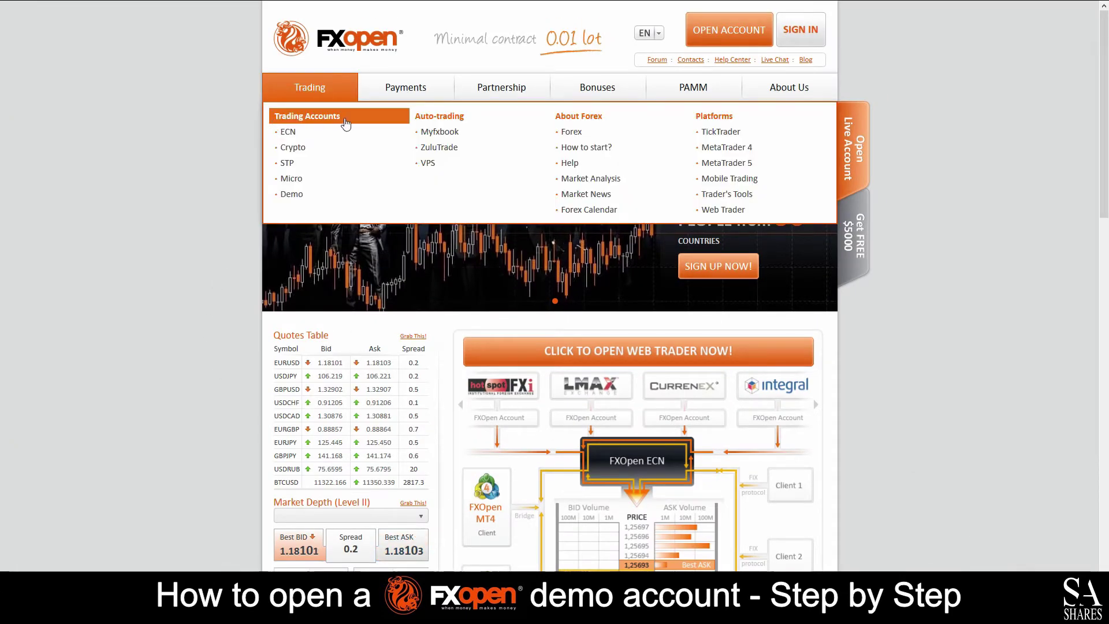
Open the FXOpen Forex demo account page.
{"action": "left_click", "coordinate": [286, 204]}
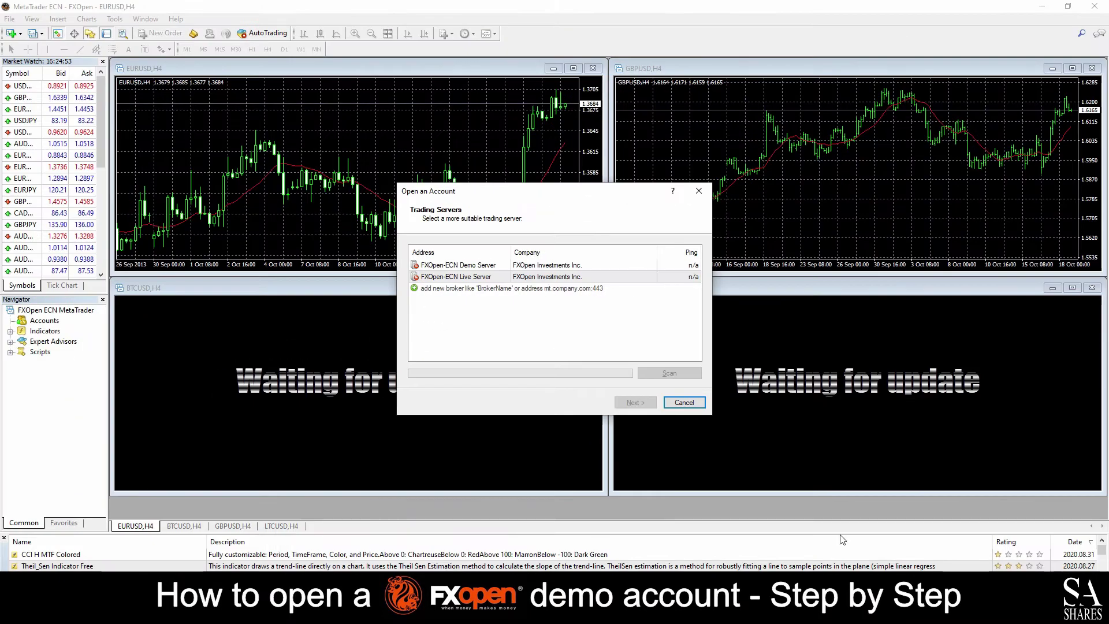
Log in to an existing trade account on the FXOpen-ECN Demo Server with its login and password.
{"action": "left_click", "coordinate": [445, 266]}
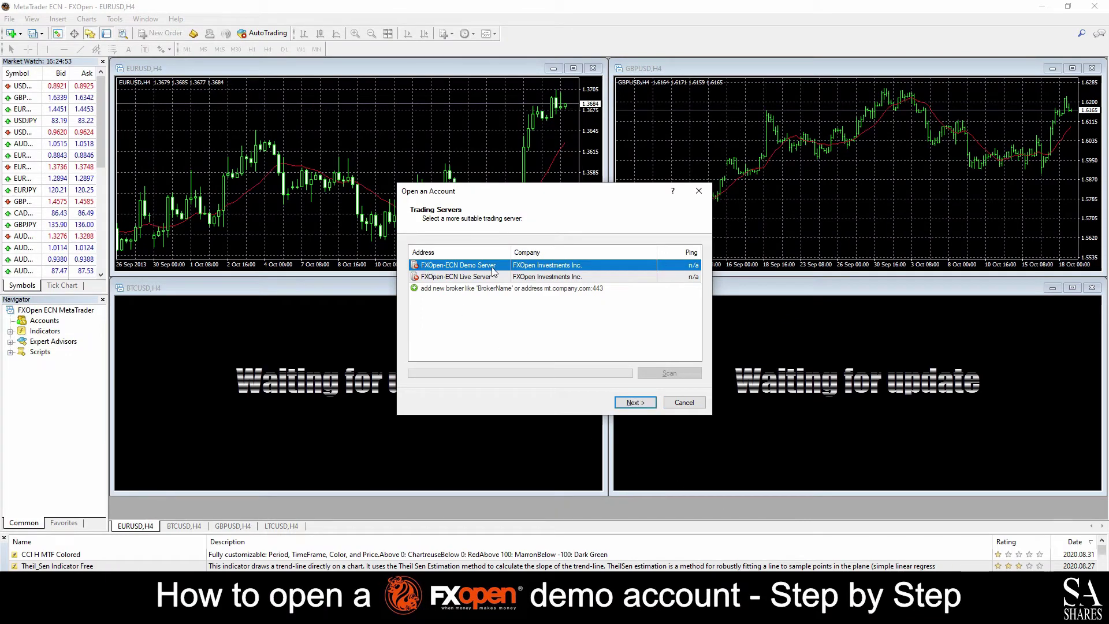
{"action": "left_click", "coordinate": [635, 403]}
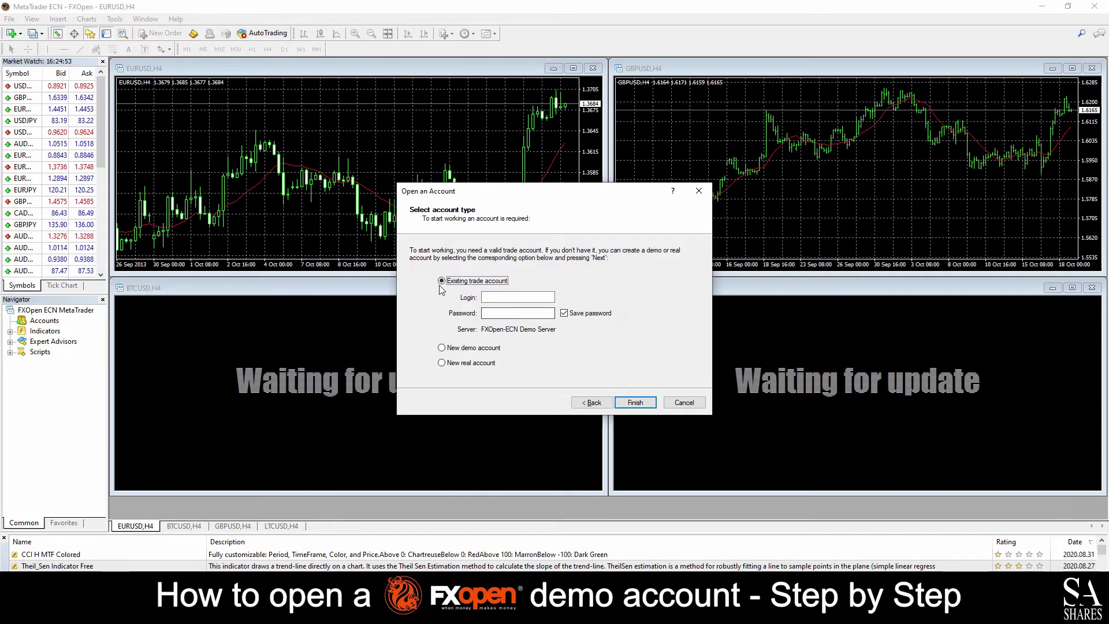
{"action": "left_click", "coordinate": [503, 297]}
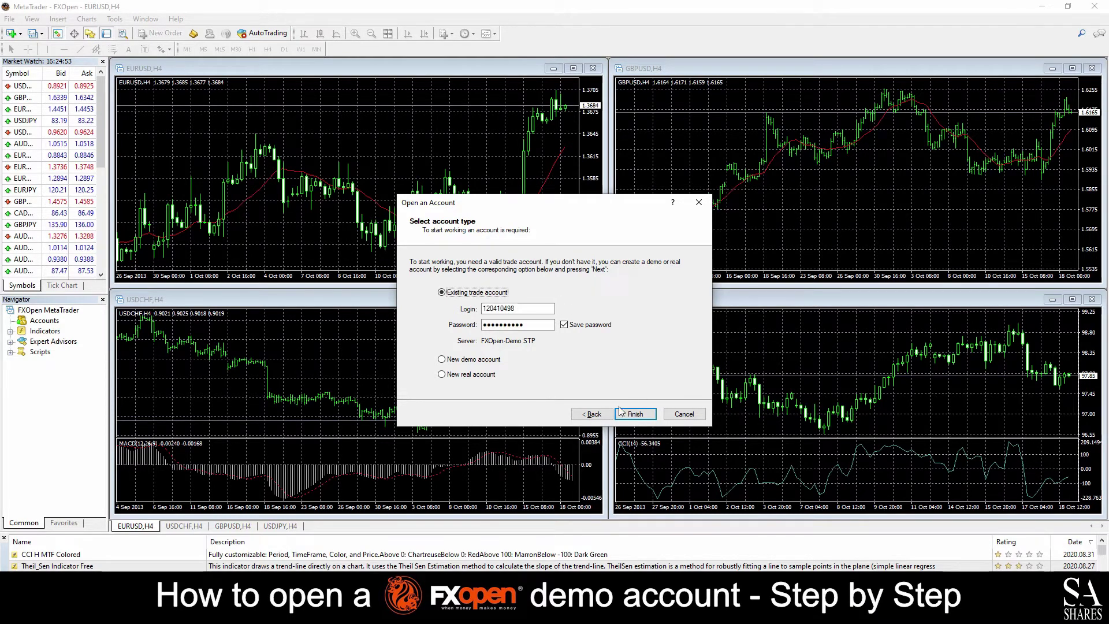
{"action": "left_click", "coordinate": [633, 417]}
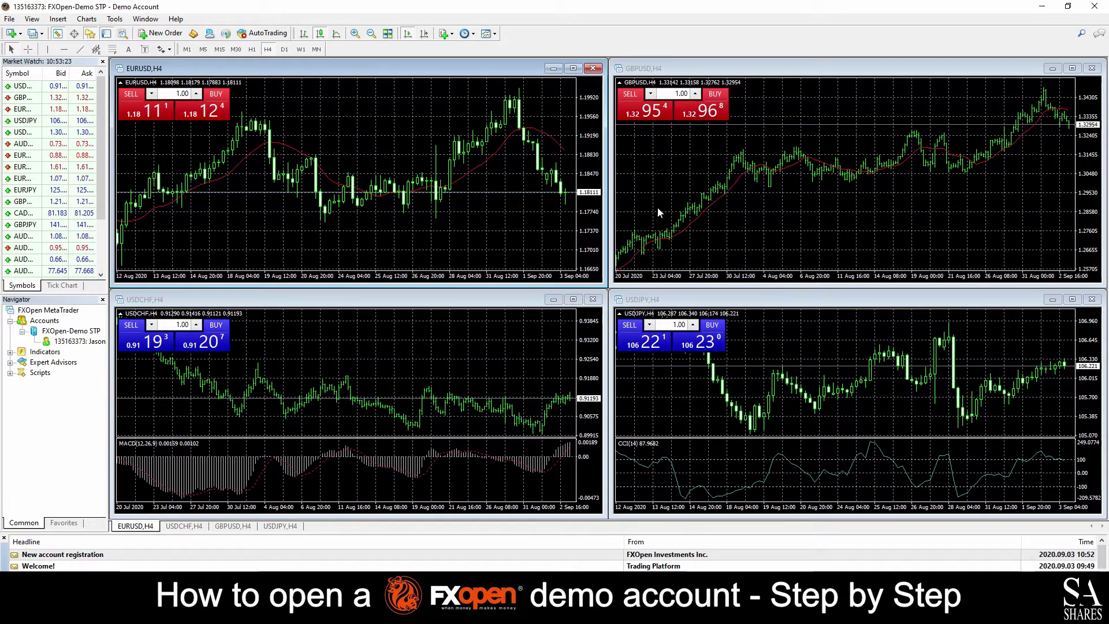
Cycle the EURUSD chart through line, bar and candlestick views, ending on candlesticks.
{"action": "left_click", "coordinate": [336, 33]}
{"action": "left_click", "coordinate": [319, 33]}
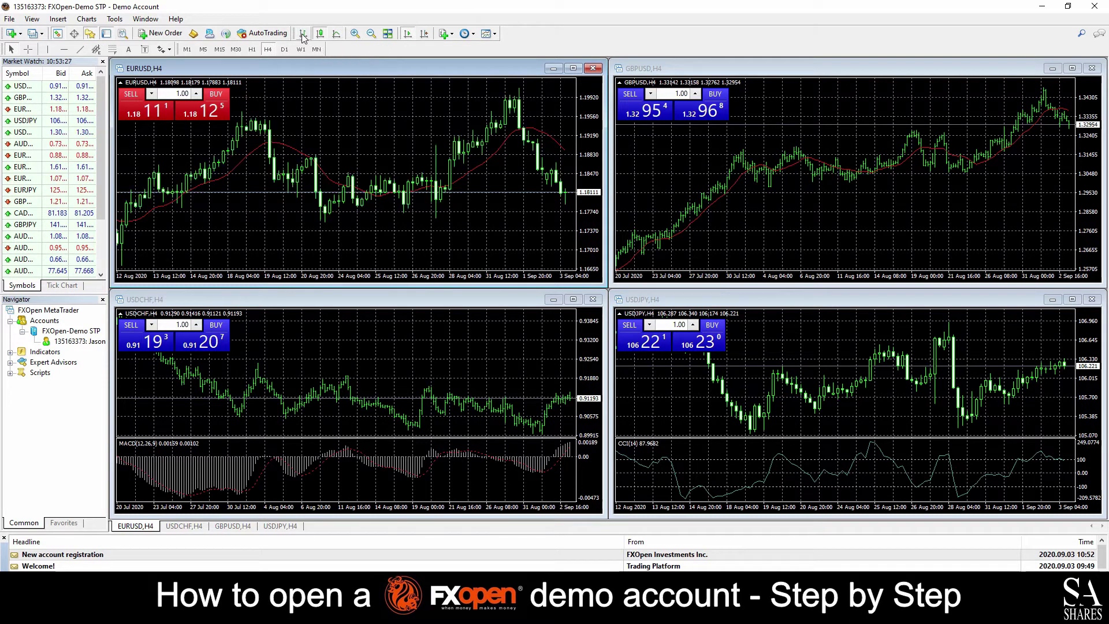
{"action": "left_click", "coordinate": [304, 33]}
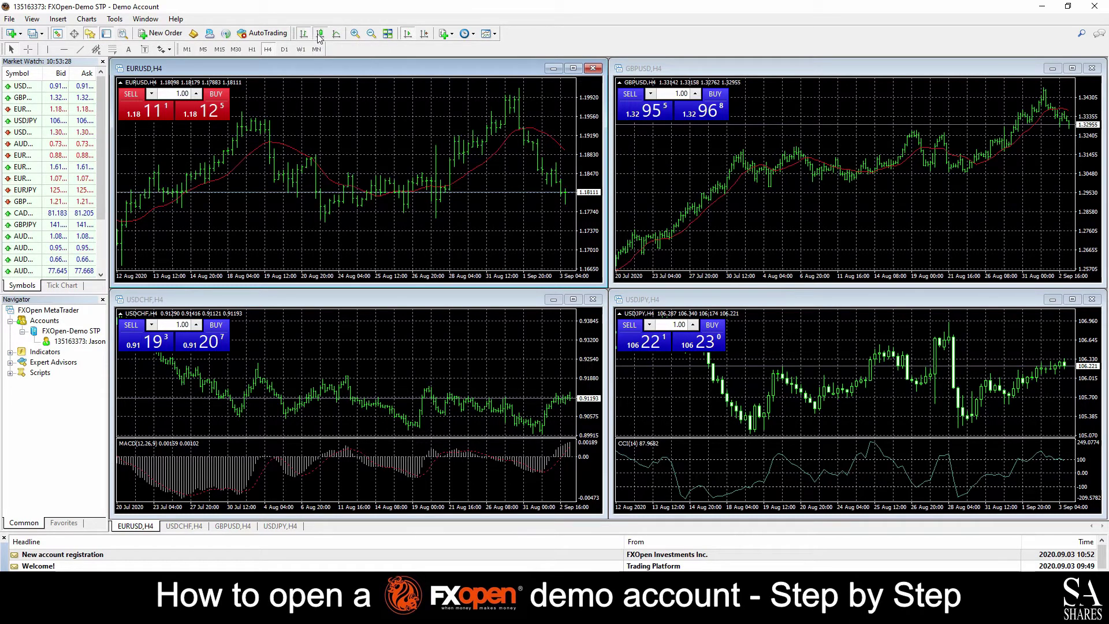
{"action": "left_click", "coordinate": [320, 33]}
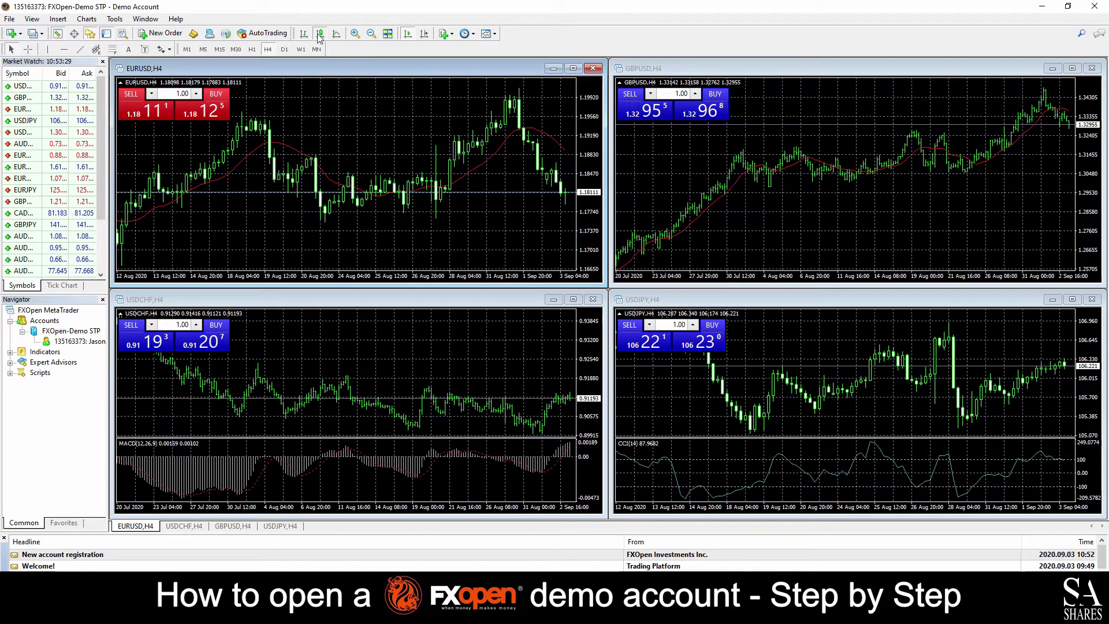
Zoom the EURUSD candles in and out, then maximize the chart window.
{"action": "left_click", "coordinate": [355, 33]}
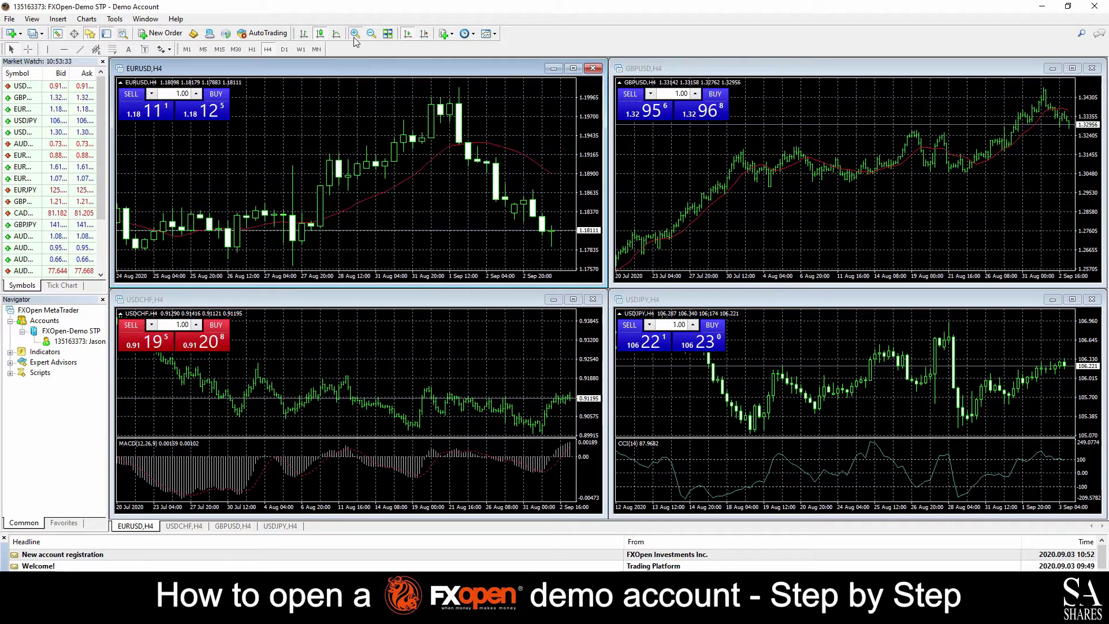
{"action": "left_click", "coordinate": [371, 35]}
{"action": "left_click", "coordinate": [372, 36]}
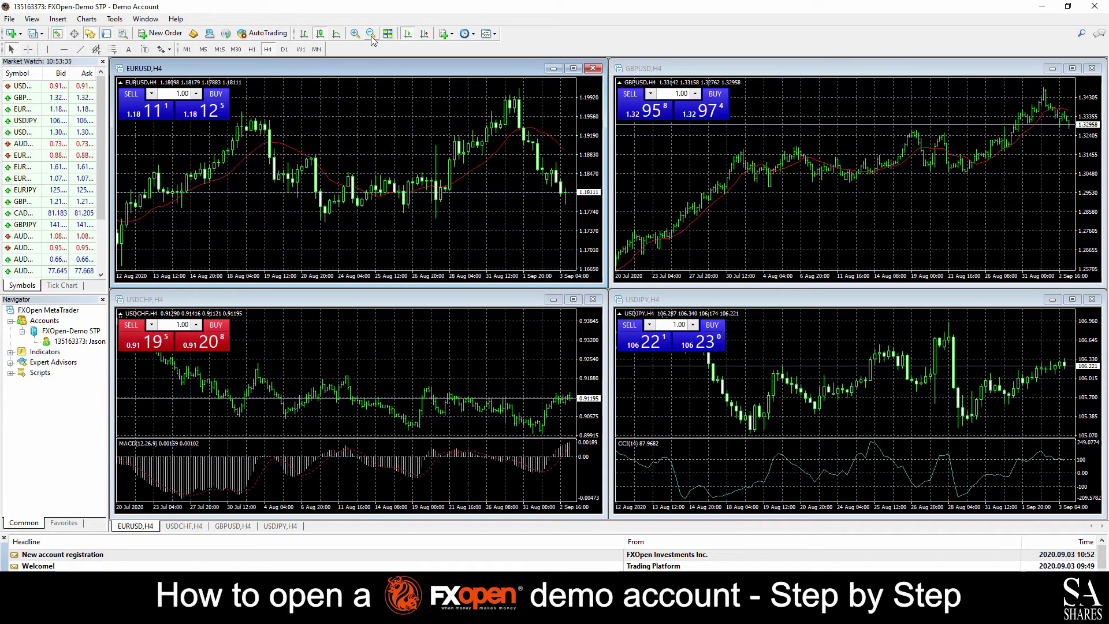
{"action": "left_click", "coordinate": [356, 34]}
{"action": "left_click", "coordinate": [355, 34]}
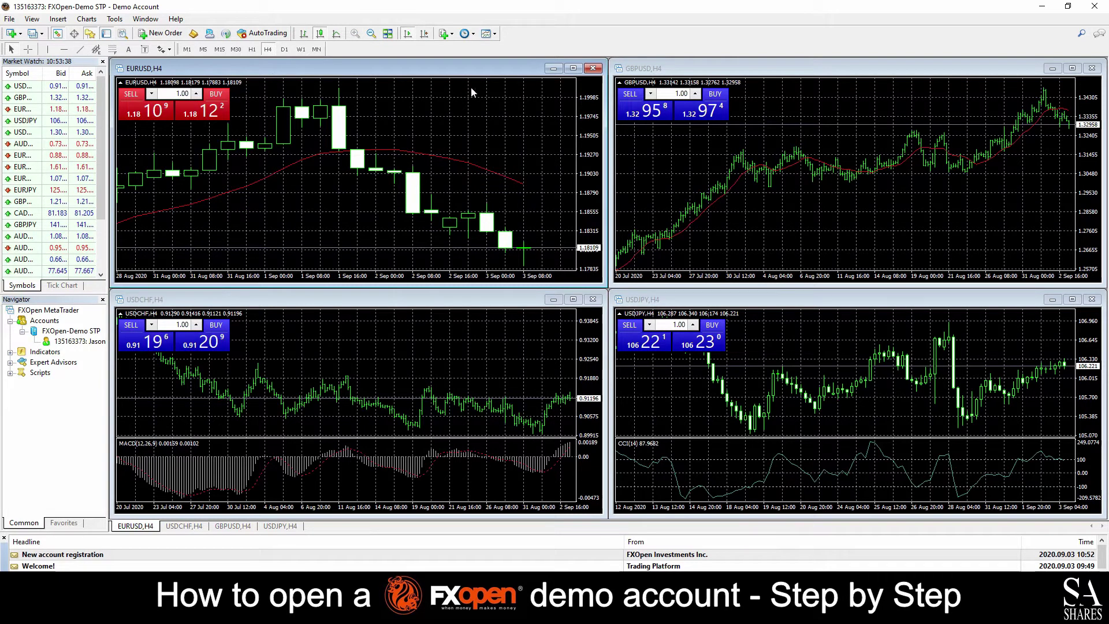
{"action": "left_click", "coordinate": [572, 68]}
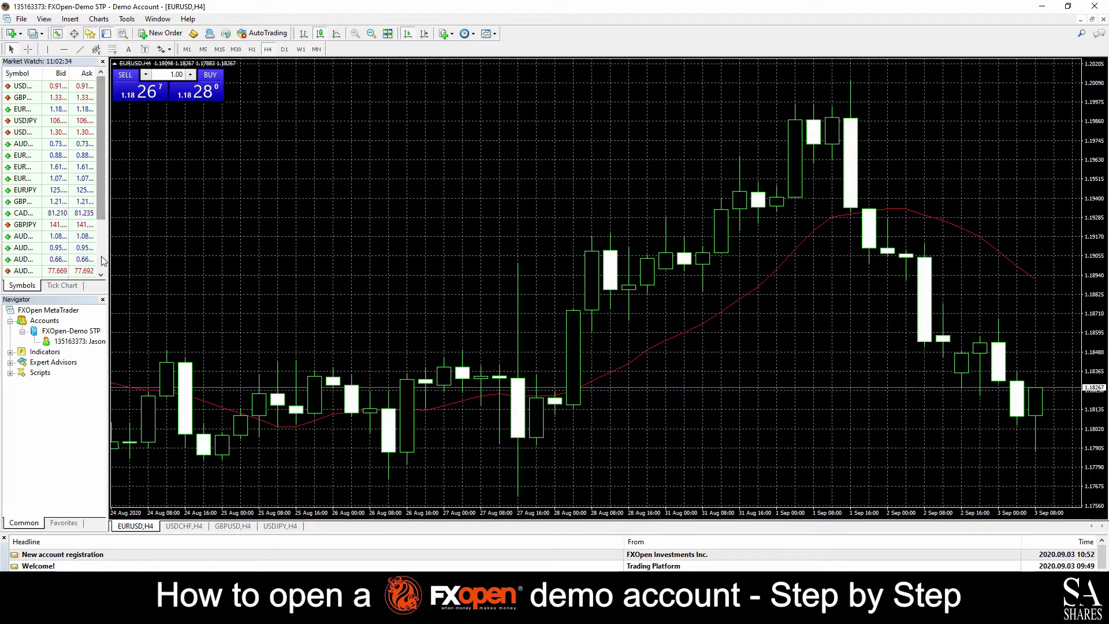
{"action": "left_click", "coordinate": [19, 86]}
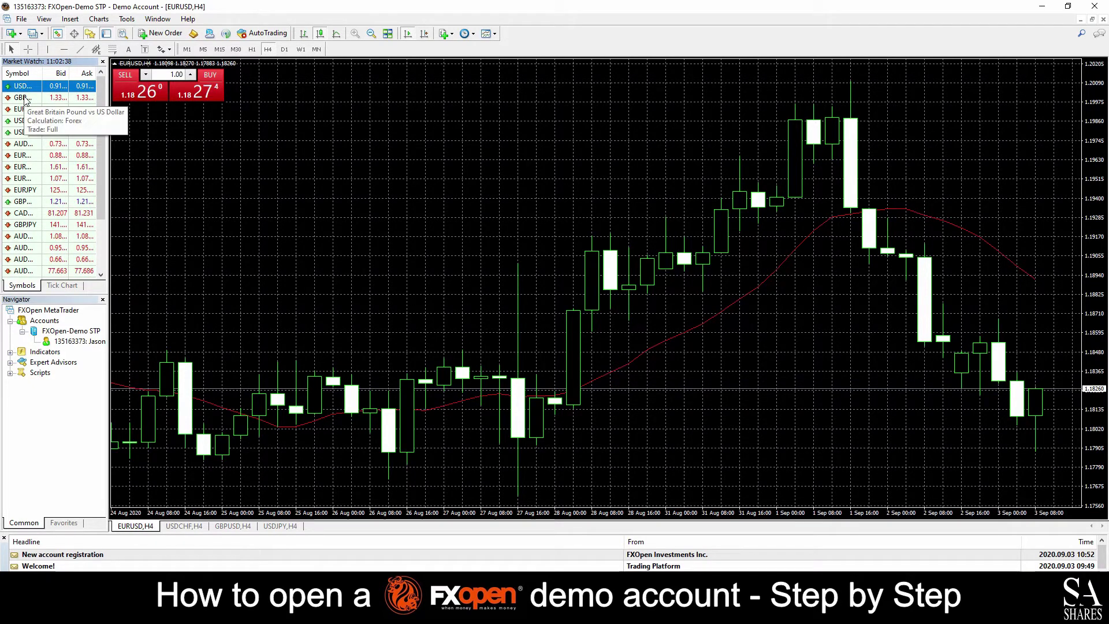
{"action": "left_click", "coordinate": [21, 111]}
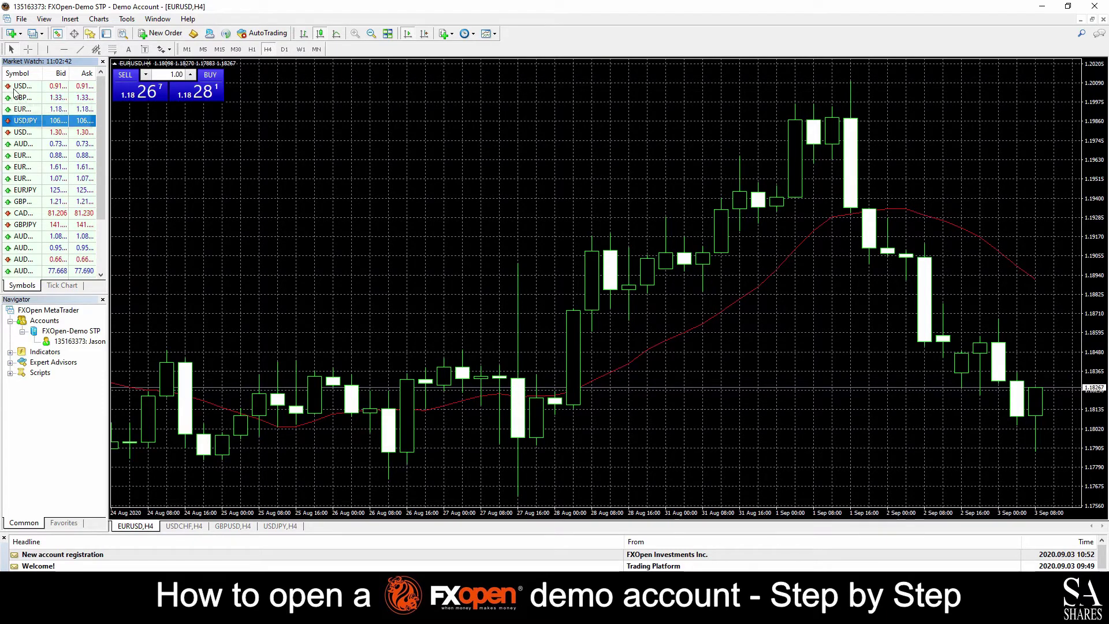
{"action": "left_click", "coordinate": [18, 87]}
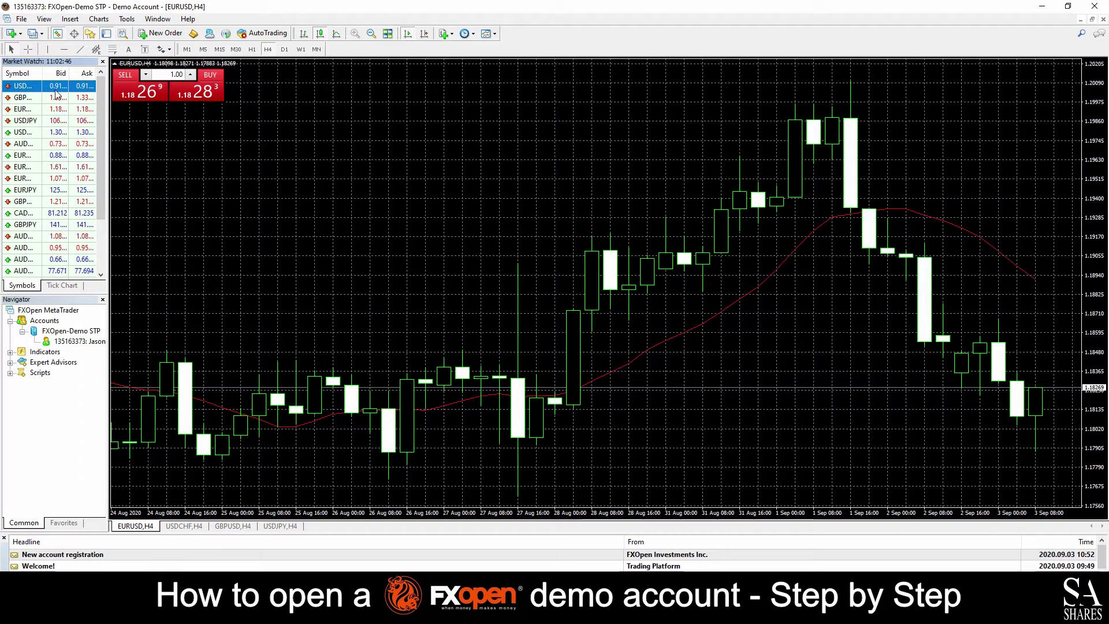
{"action": "right_click", "coordinate": [24, 89]}
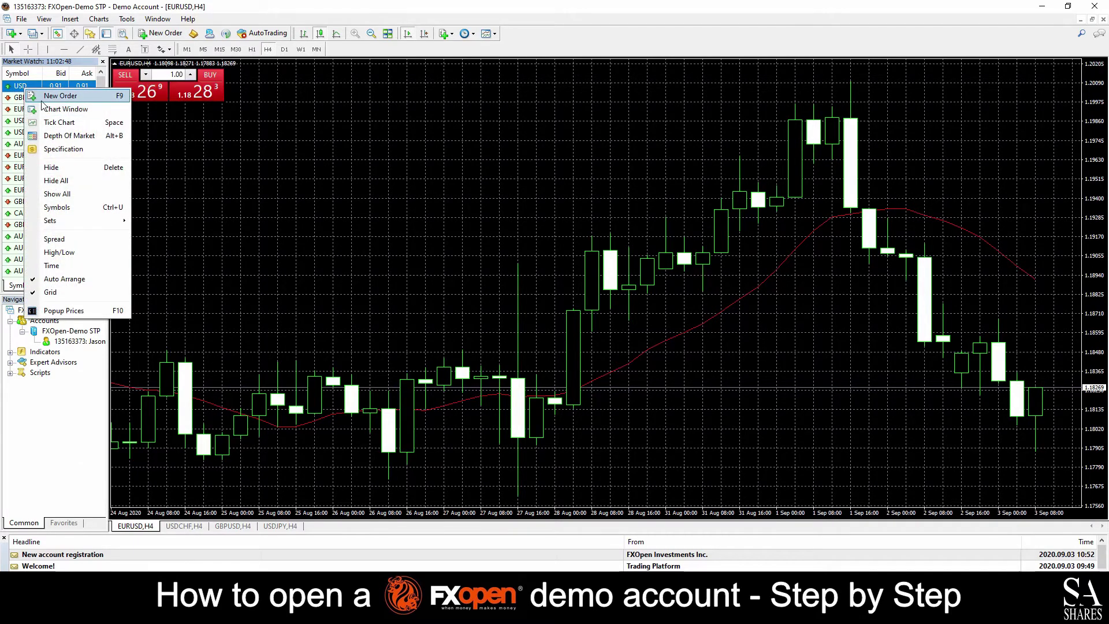
{"action": "left_click", "coordinate": [73, 97]}
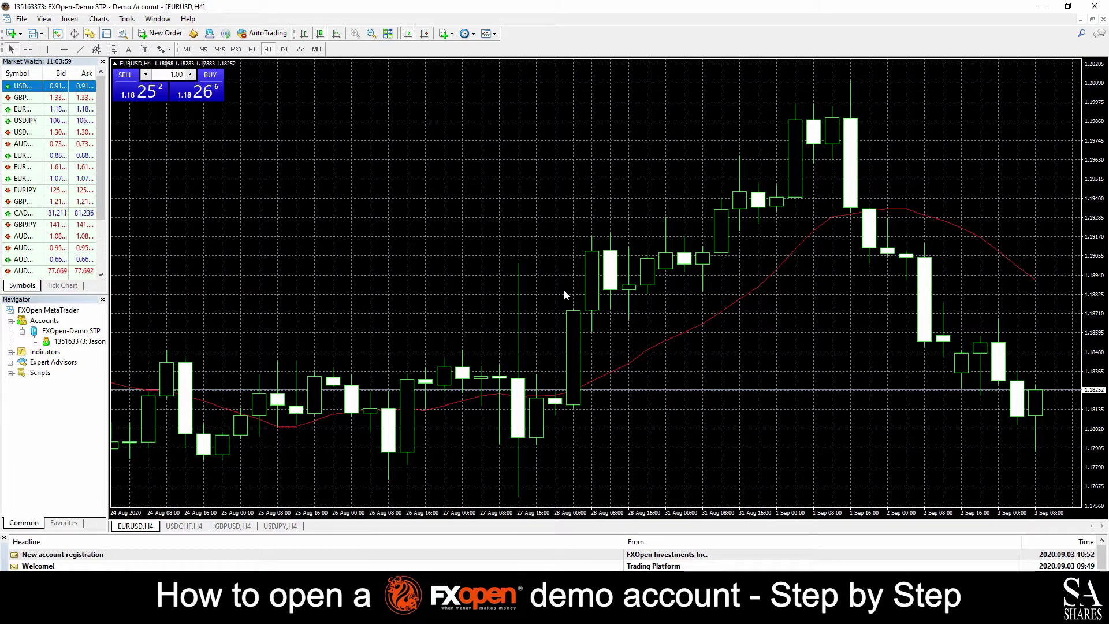
Open a new USDCAD chart window from Market Watch.
{"action": "left_click", "coordinate": [22, 132]}
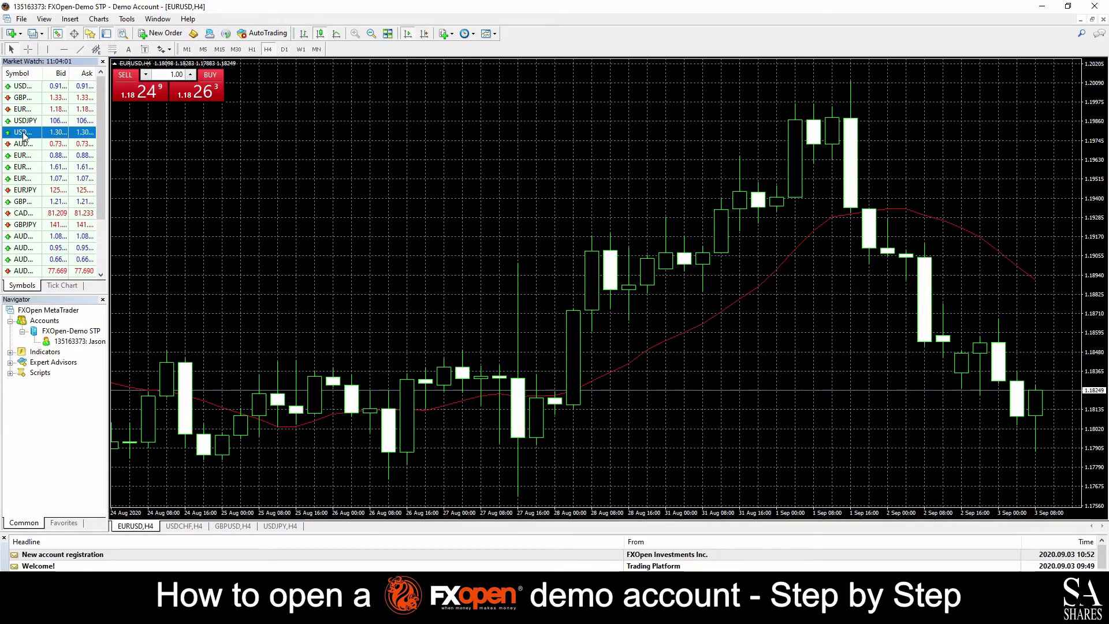
{"action": "right_click", "coordinate": [26, 138]}
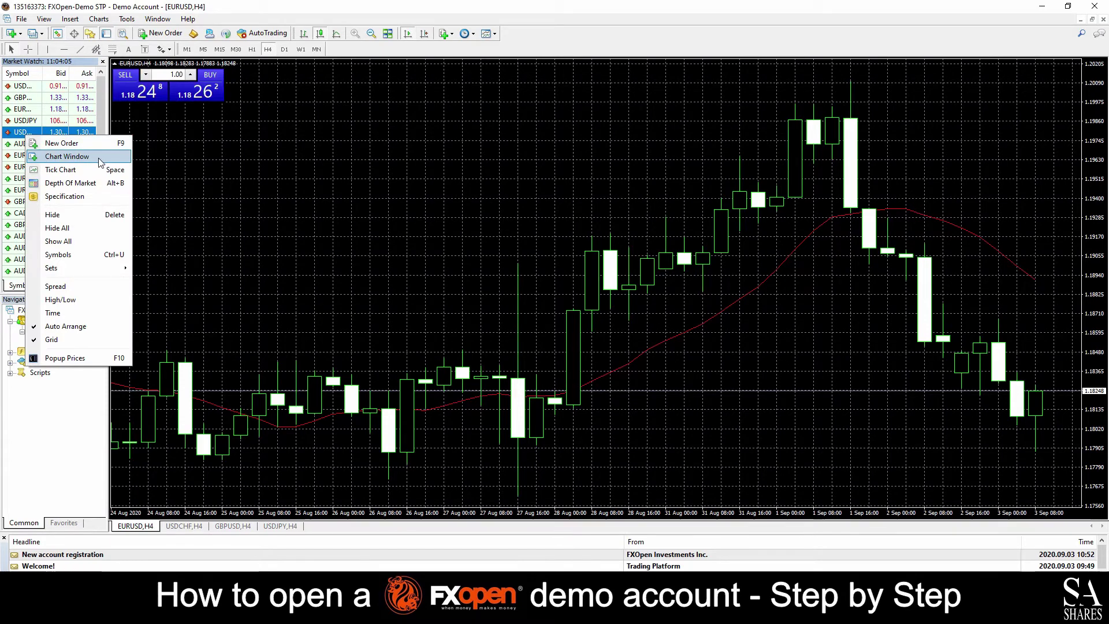
{"action": "left_click", "coordinate": [59, 156]}
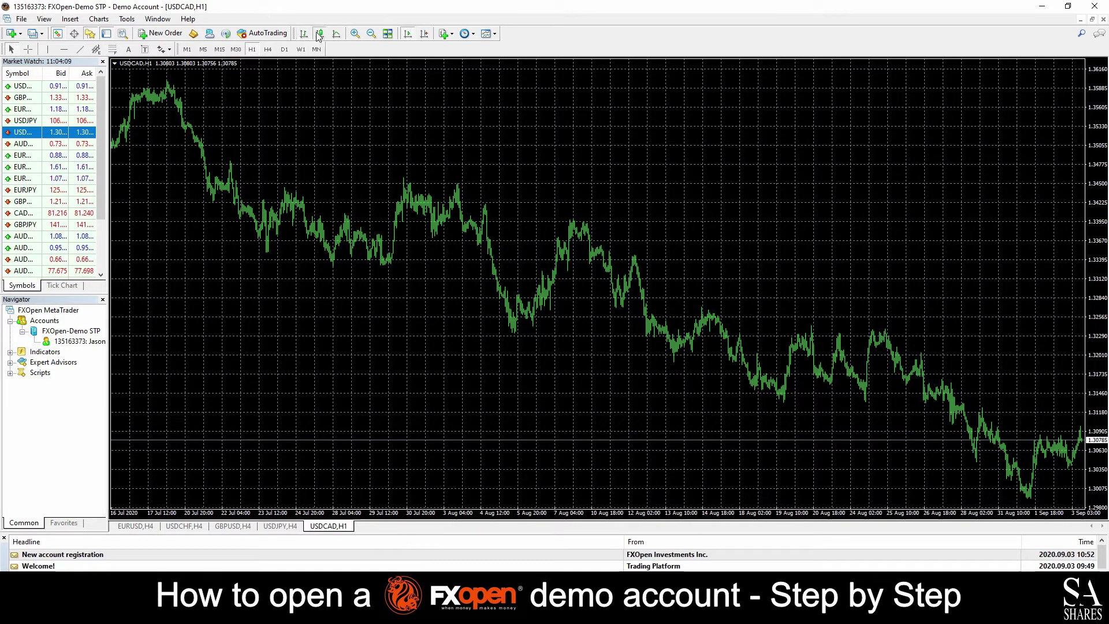
Zoom into the USDCAD candles and enable One Click Trading on that chart.
{"action": "left_click", "coordinate": [354, 35]}
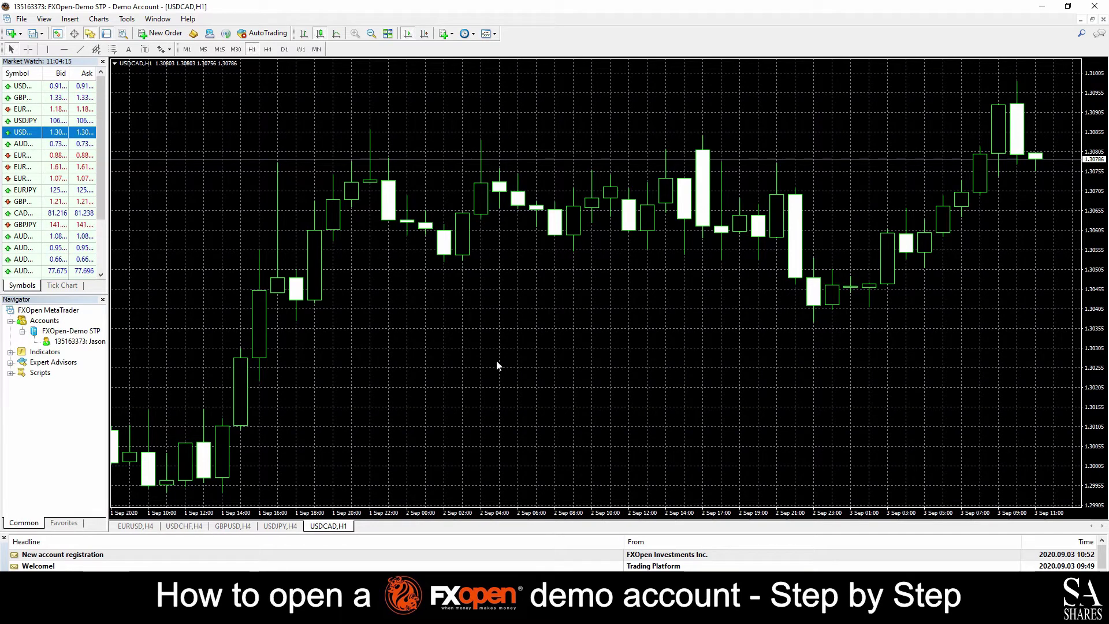
{"action": "right_click", "coordinate": [566, 353]}
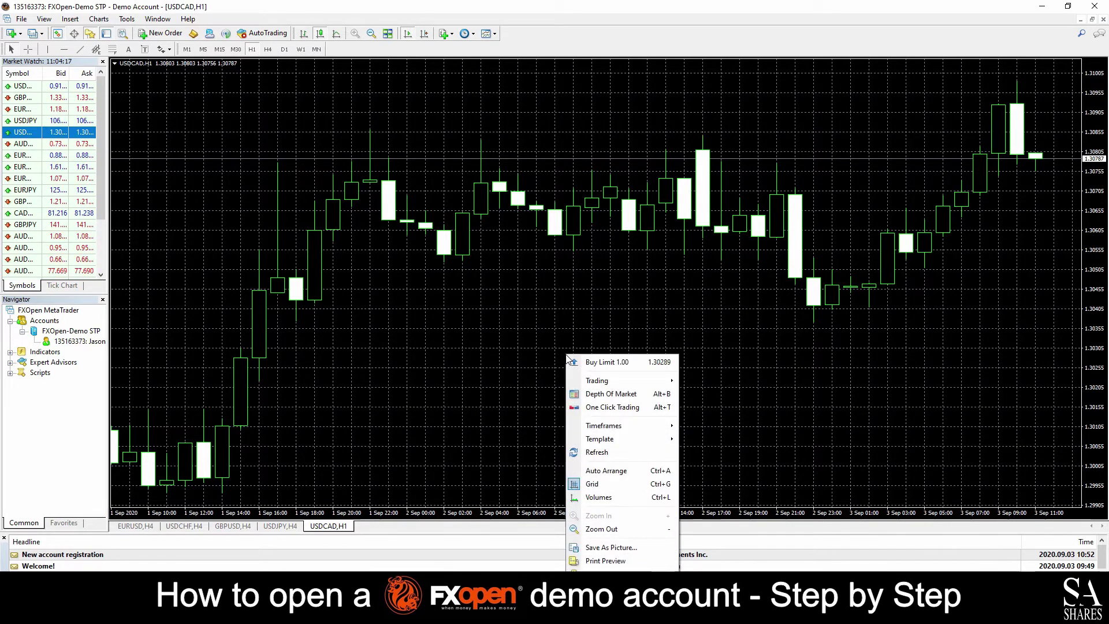
{"action": "left_click", "coordinate": [595, 411]}
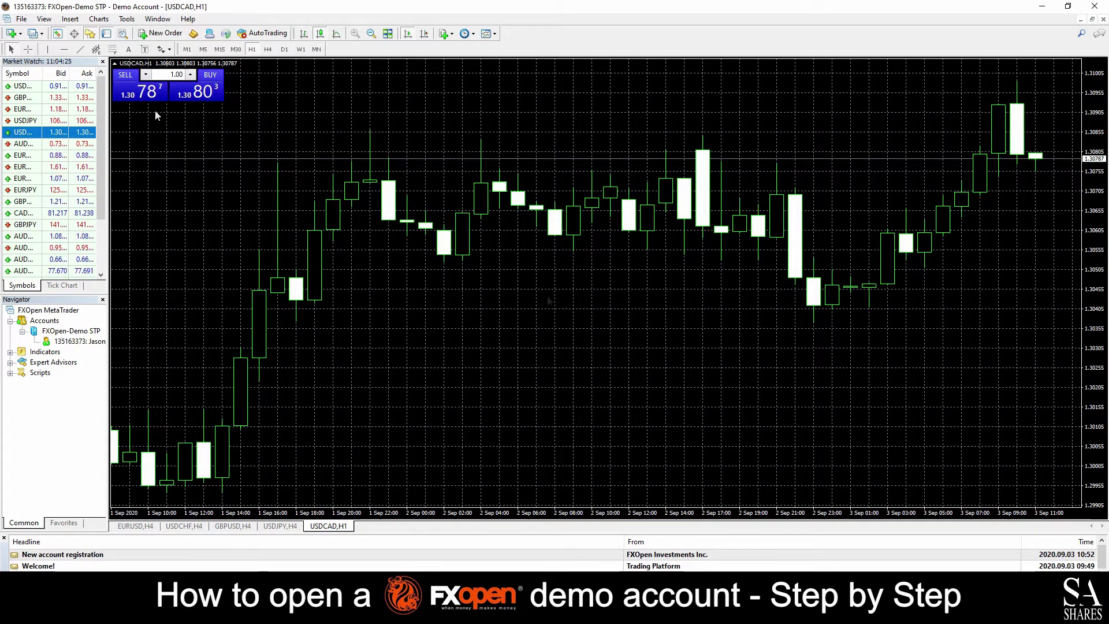
Flip through the USDJPY, GBPUSD, USDCHF and EURUSD charts, return to USDCAD,H1, and open Help.
{"action": "left_click", "coordinate": [278, 526]}
{"action": "left_click", "coordinate": [233, 526]}
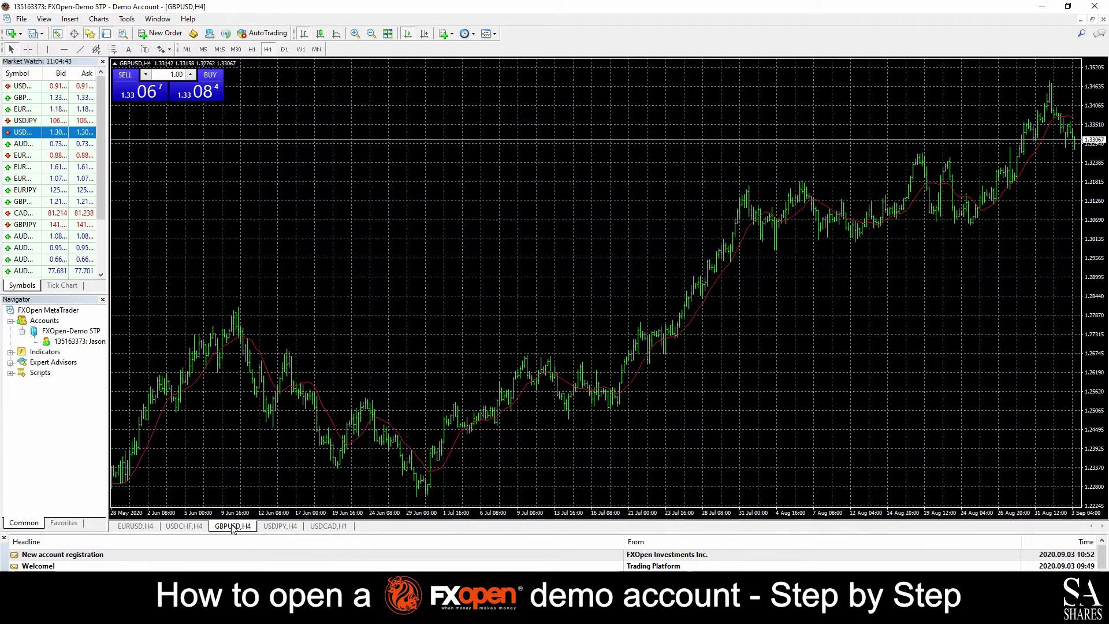
{"action": "left_click", "coordinate": [185, 527]}
{"action": "left_click", "coordinate": [136, 528]}
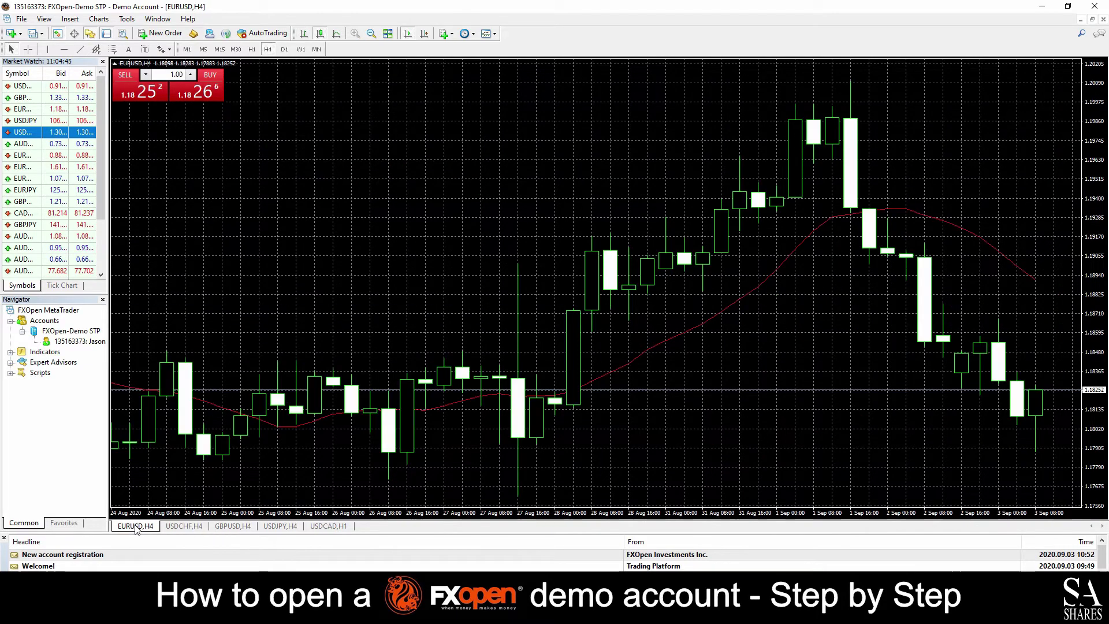
{"action": "left_click", "coordinate": [184, 527]}
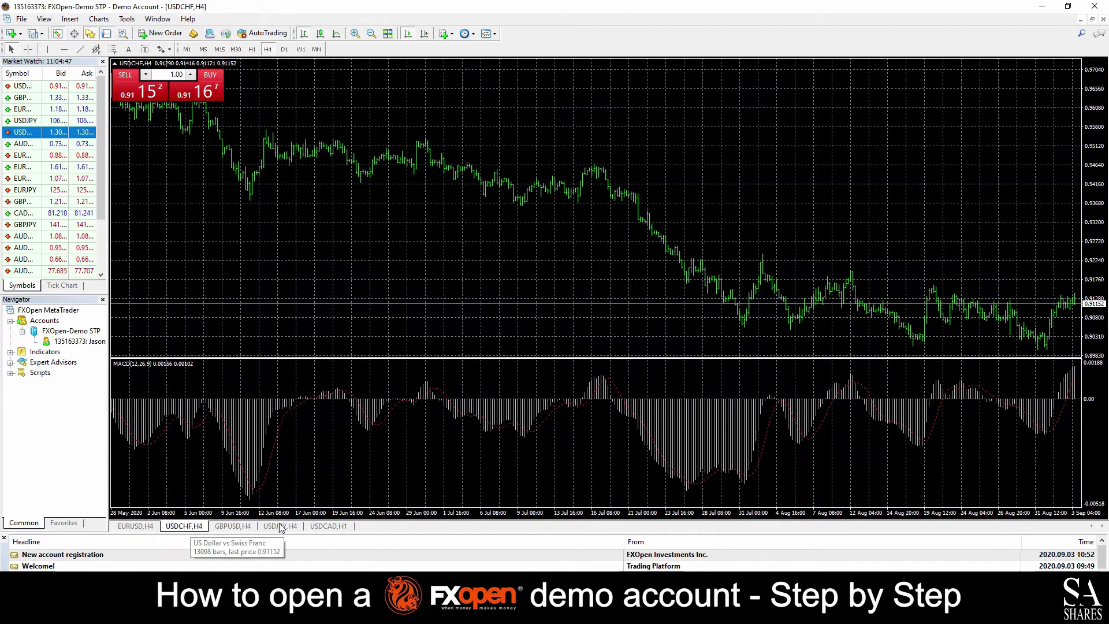
{"action": "left_click", "coordinate": [326, 527]}
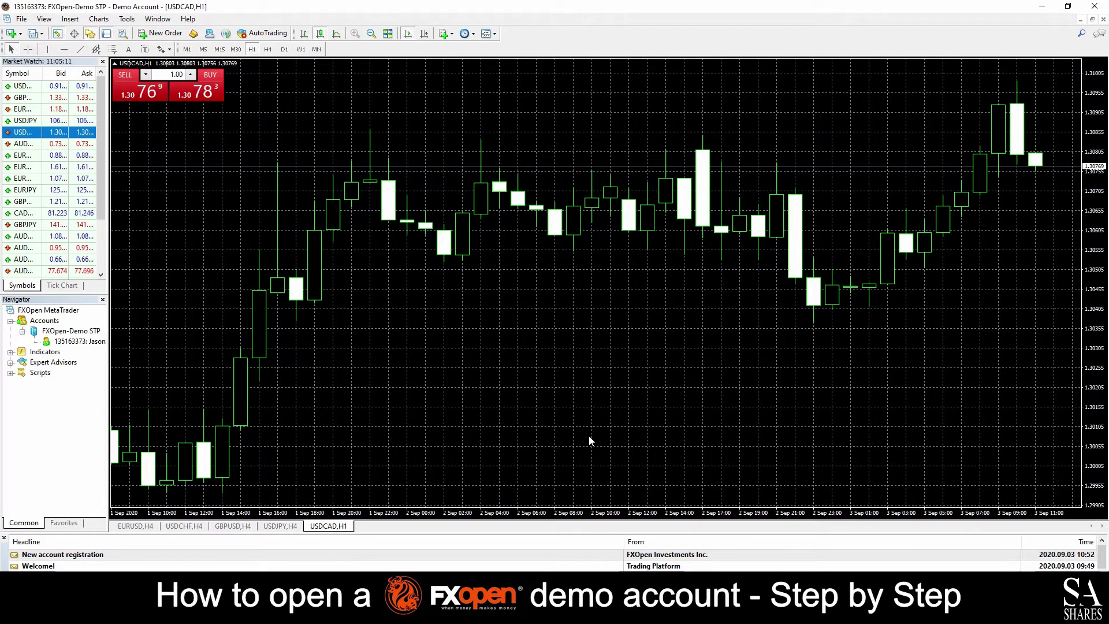
{"action": "left_click", "coordinate": [187, 20]}
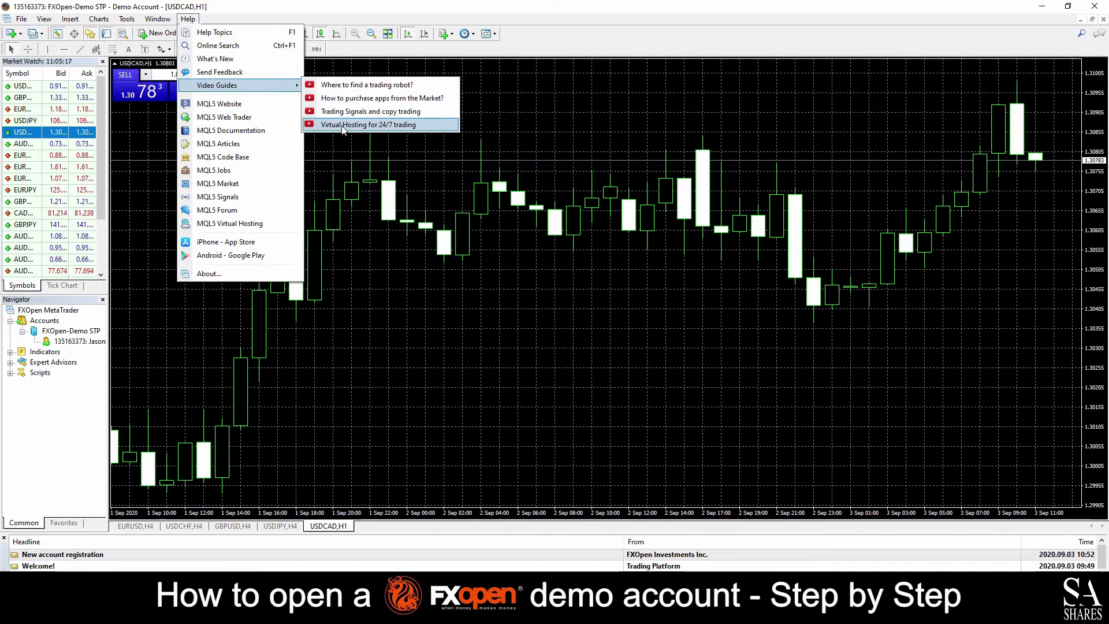
Choose Help Topics to display the MetaTrader 4 Client Terminal User Guide.
{"action": "left_click", "coordinate": [199, 37]}
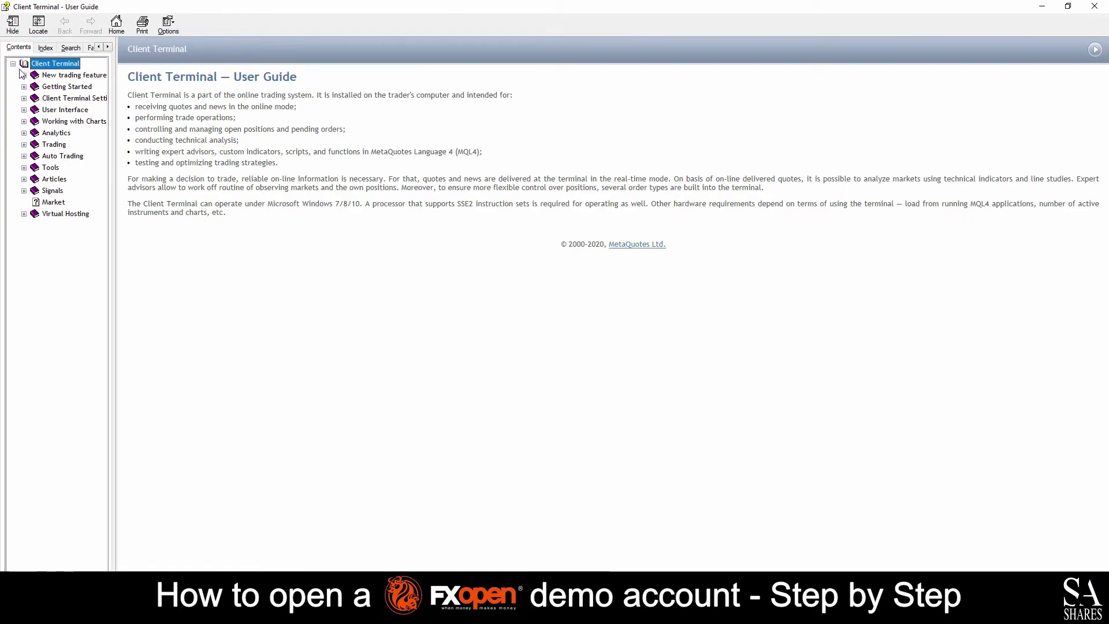